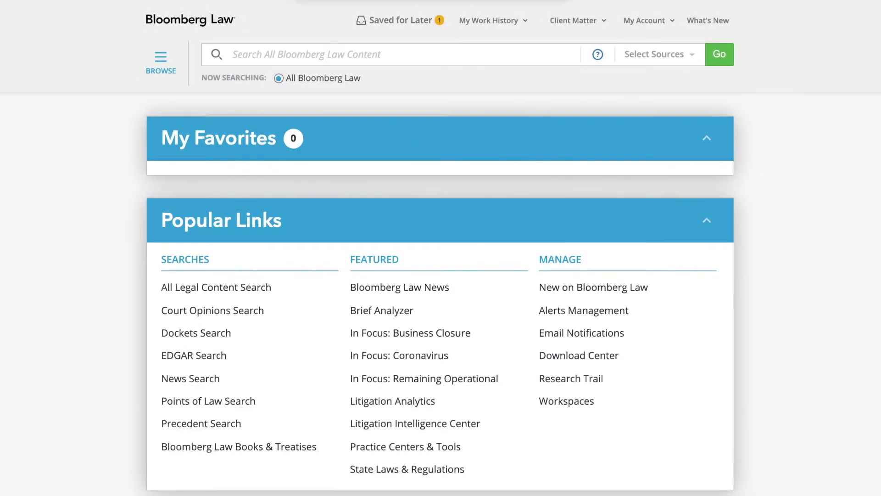
- Look at the News & Analysis sources, close the list, and enter 'LAW ANALYSIS' in the search box
click(179, 70)
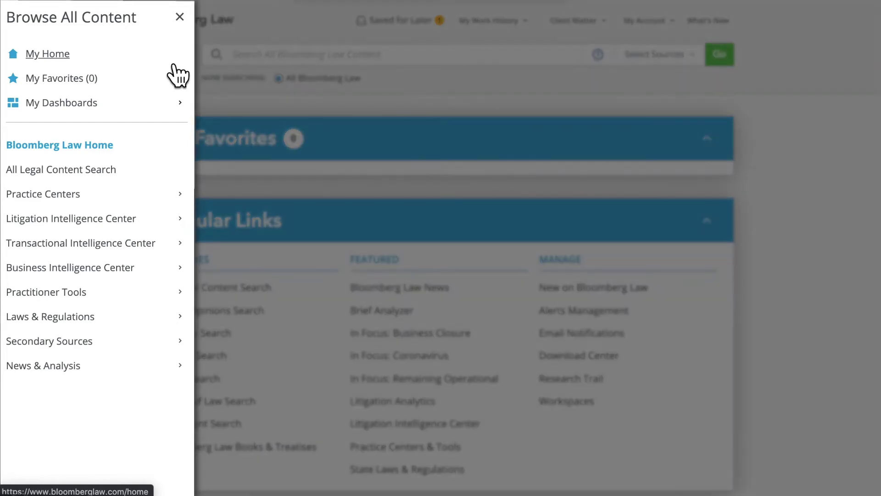
click(70, 372)
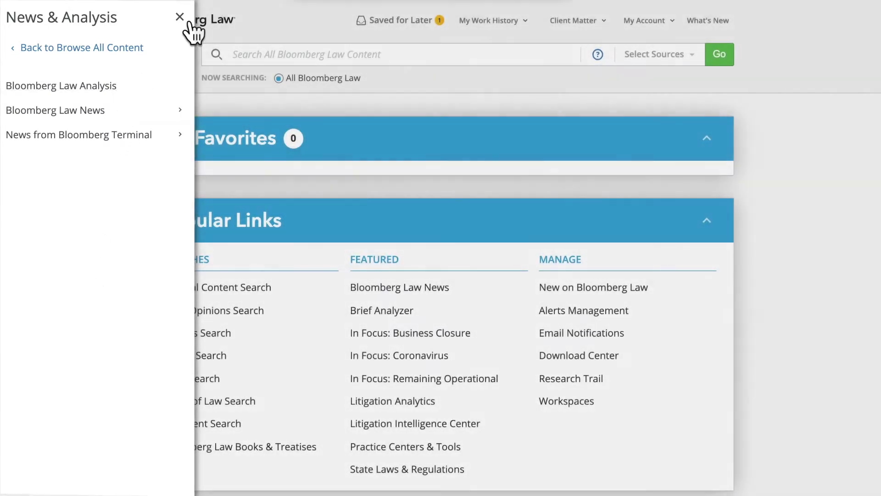
click(180, 17)
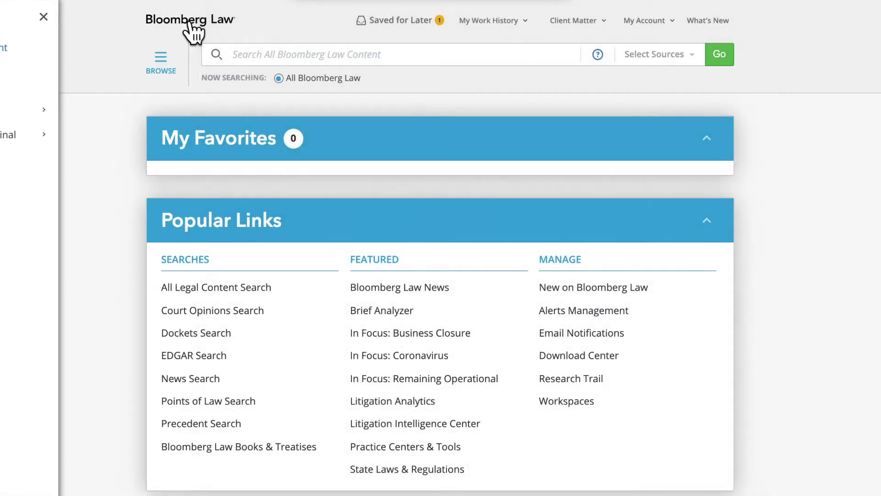
text(LAW ANALYS)
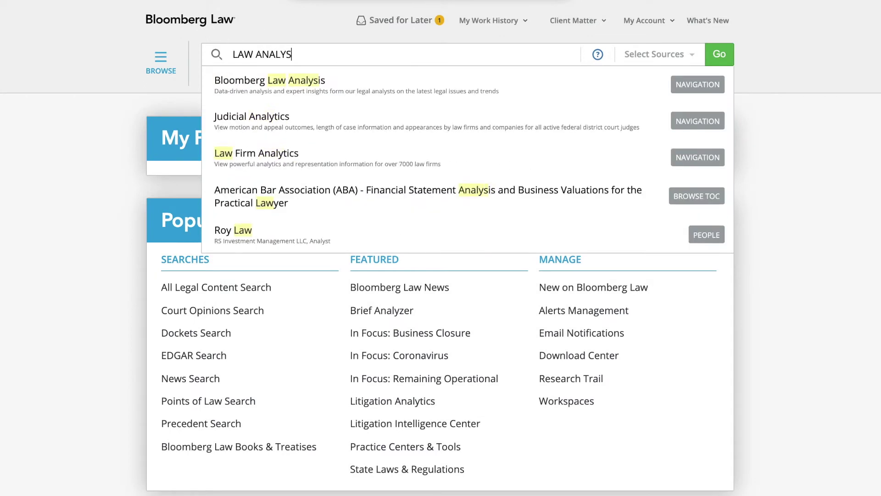
text(IS)
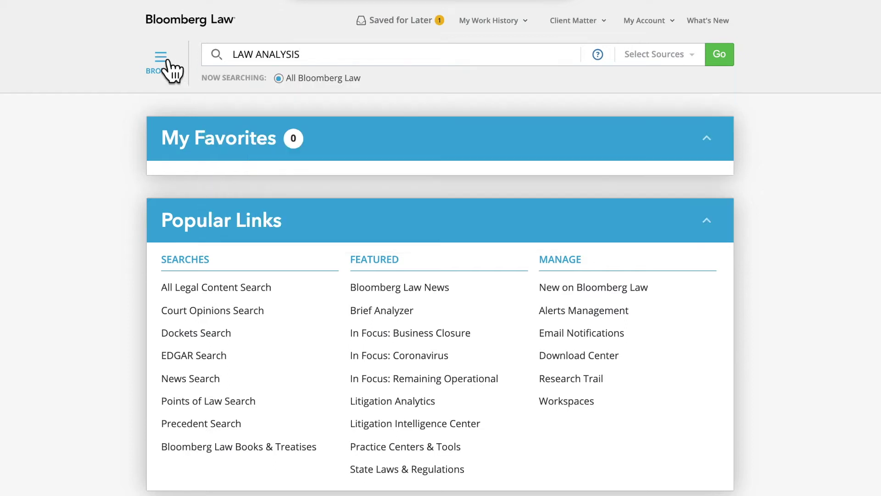
click(170, 68)
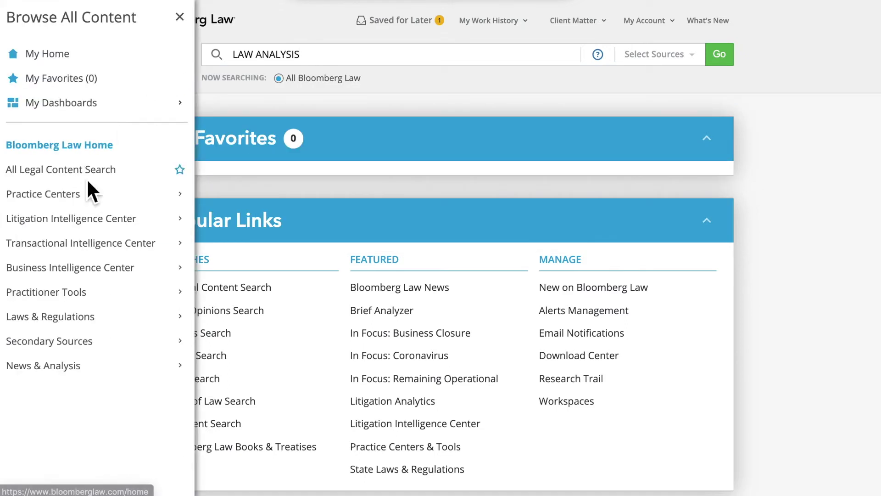
- Go to the Antitrust practice center and open its Bloomberg Law Analysis channel
click(82, 195)
click(44, 95)
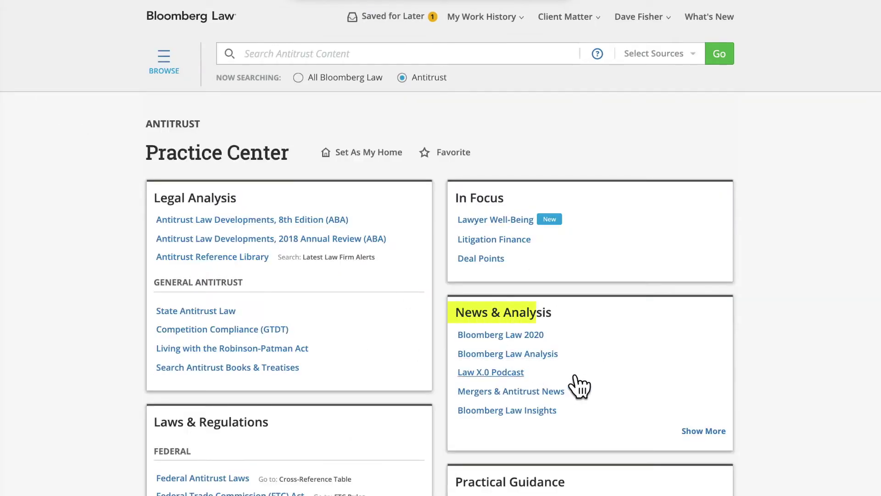
click(555, 361)
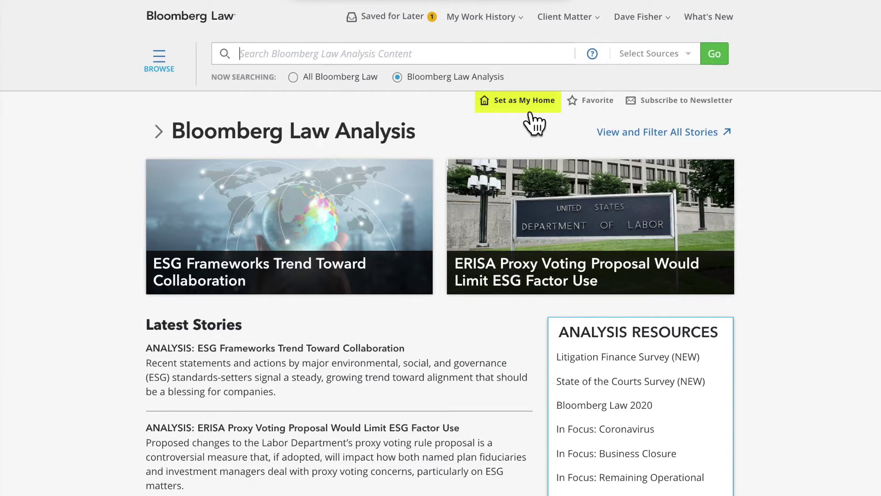
- Star the Bloomberg Law Analysis channel as a favorite, then scroll through its Latest Stories
click(589, 111)
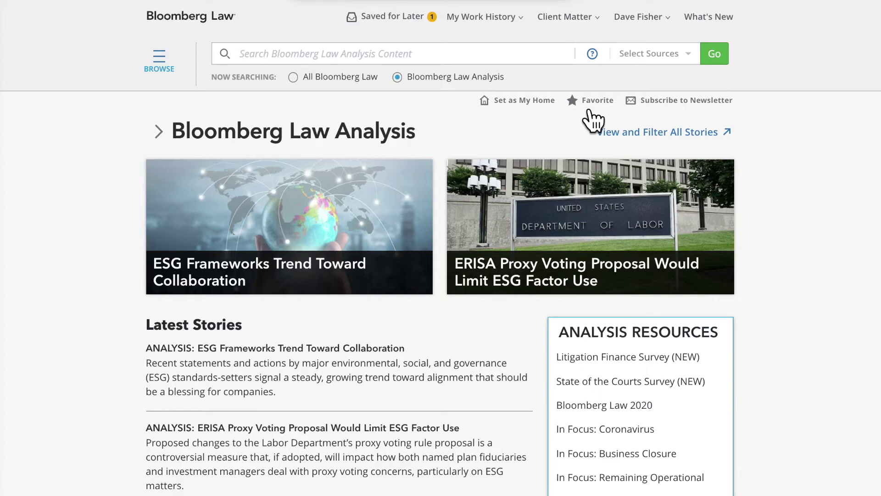
scroll(761, 239, down, 5)
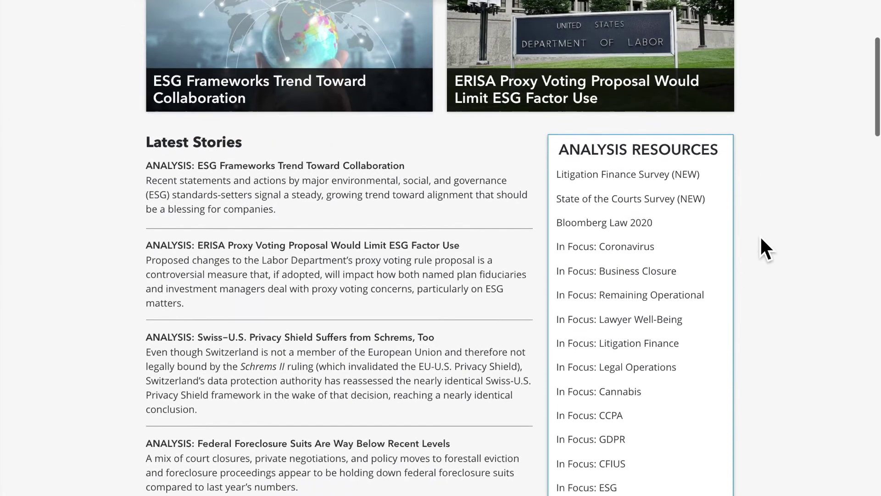
scroll(761, 239, down, 1)
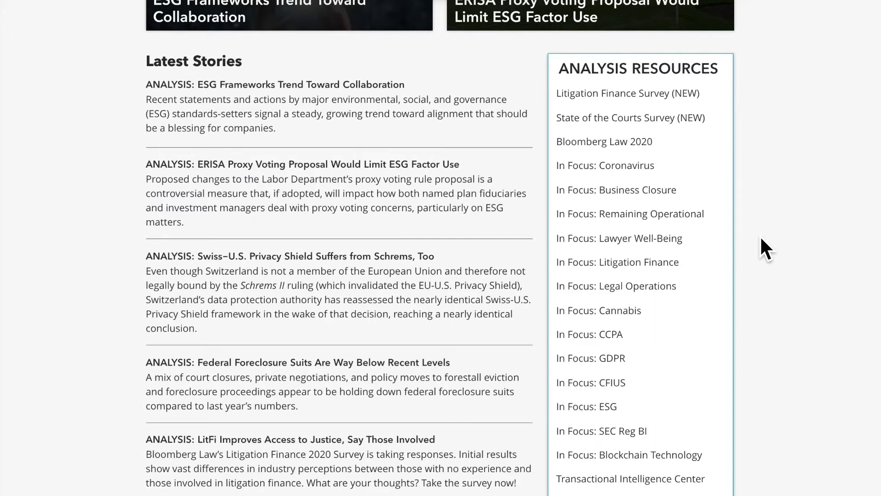
scroll(761, 239, down, 3)
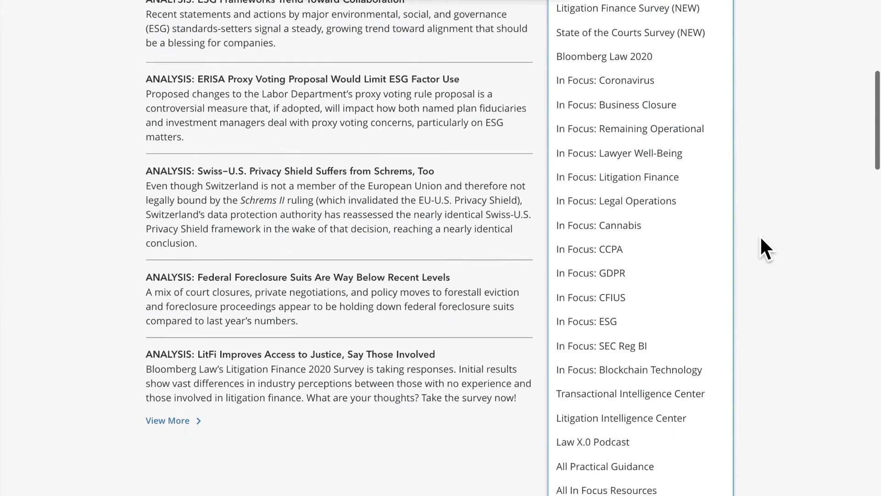
scroll(761, 239, down, 3)
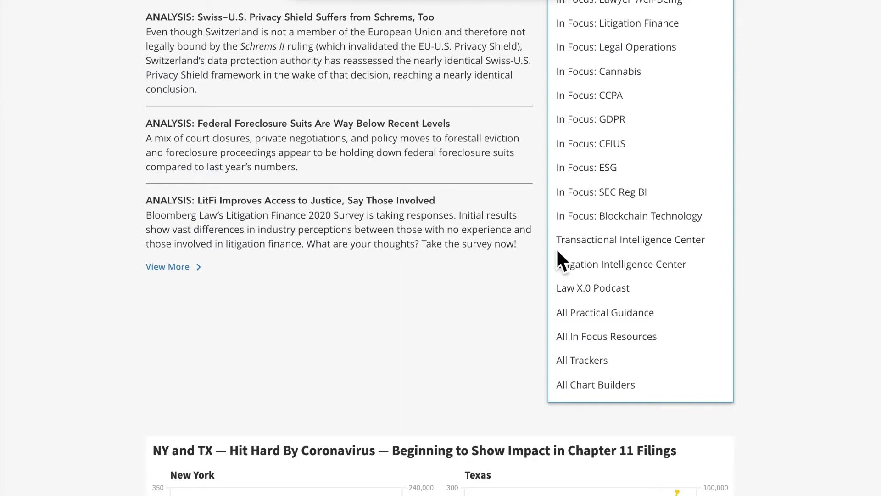
click(438, 137)
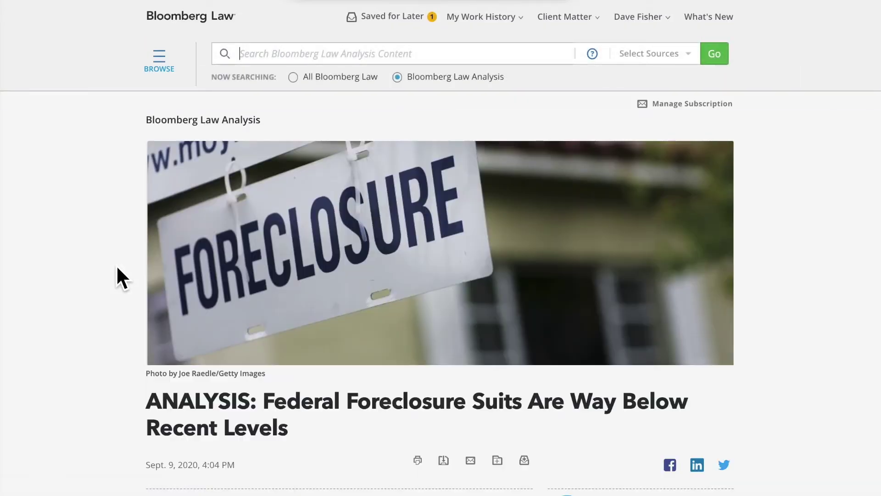
scroll(117, 267, down, 1)
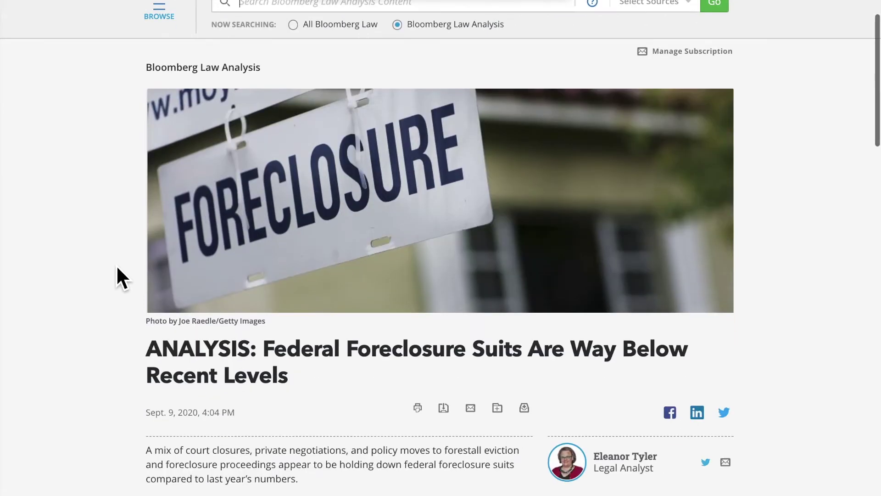
scroll(117, 268, down, 7)
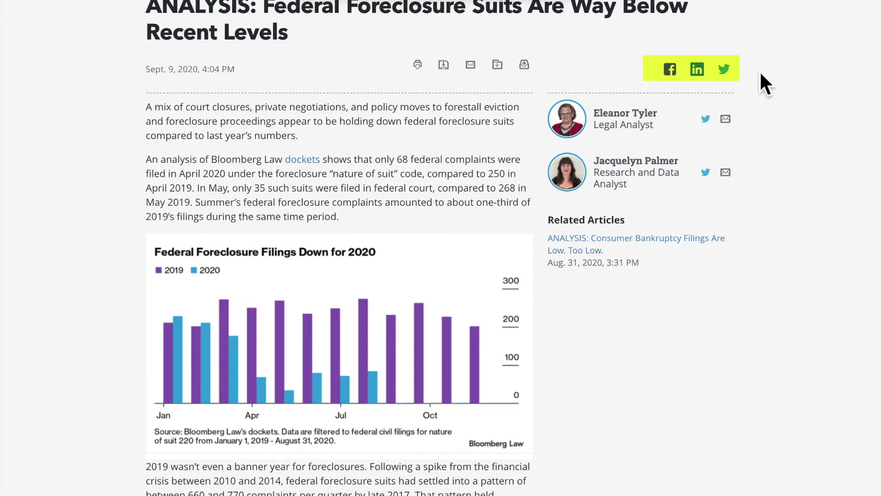
scroll(760, 72, down, 20)
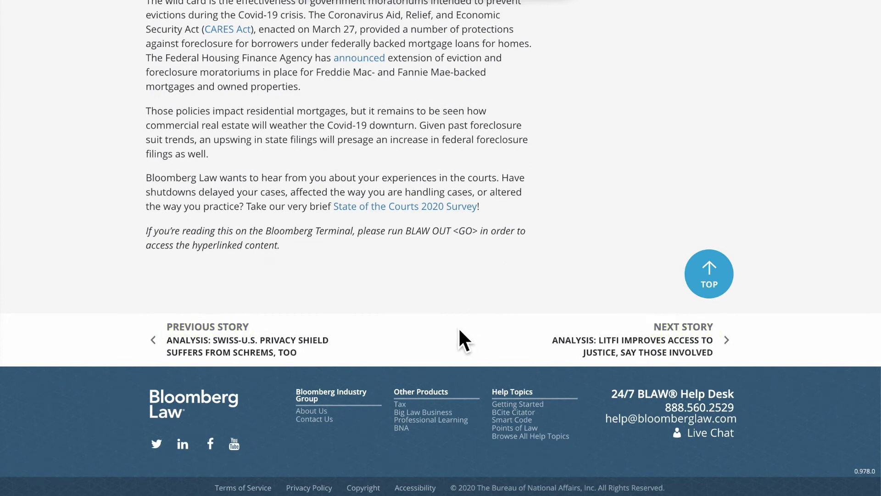
key(Home)
click(222, 128)
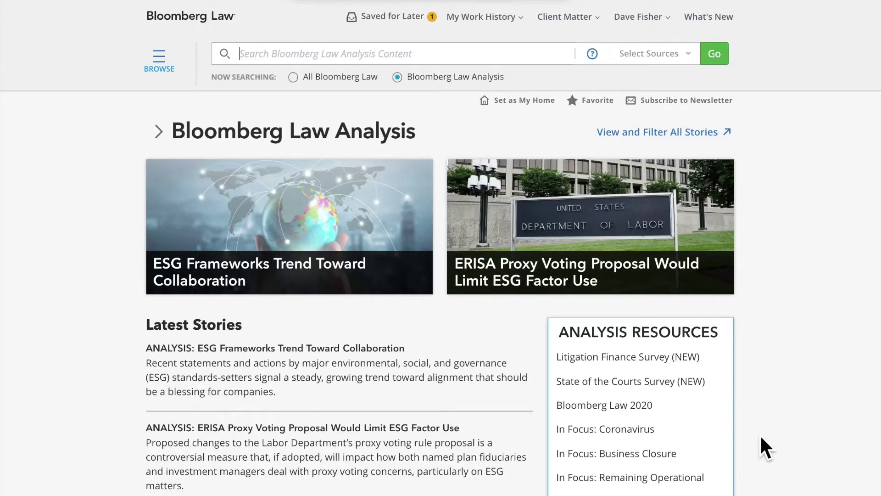
scroll(761, 437, down, 7)
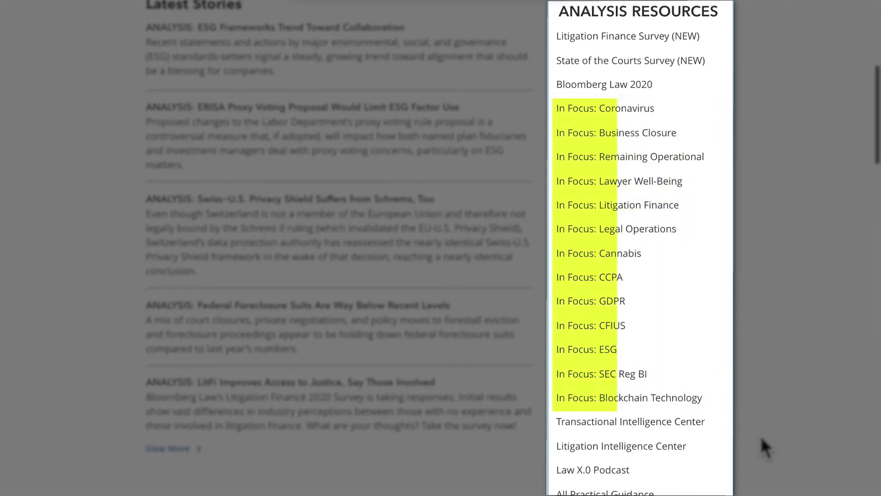
scroll(761, 440, down, 3)
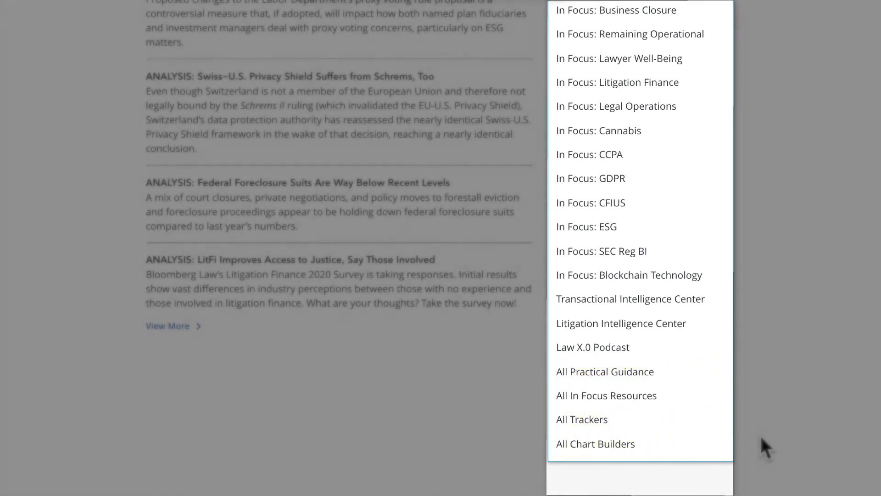
scroll(760, 434, up, 10)
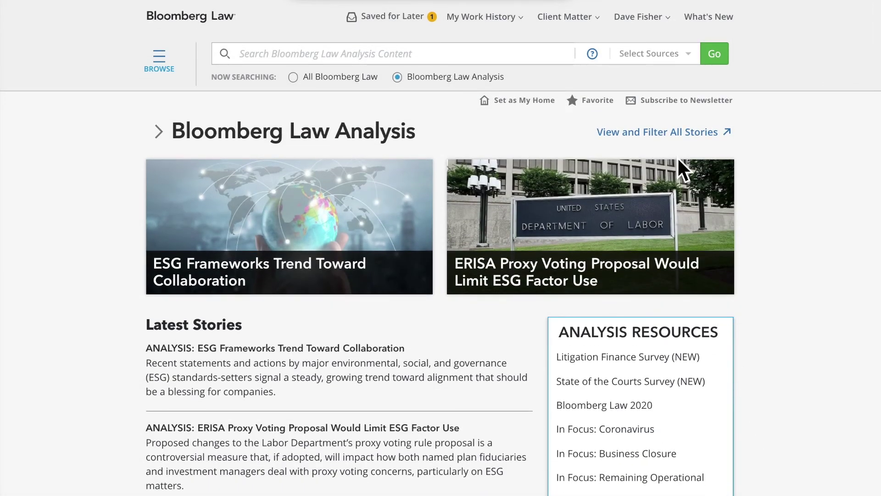
click(675, 103)
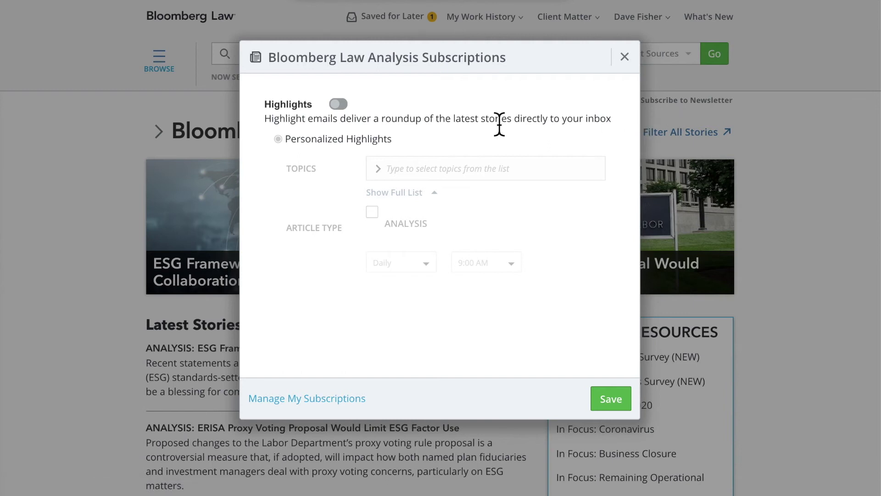
click(339, 105)
click(440, 175)
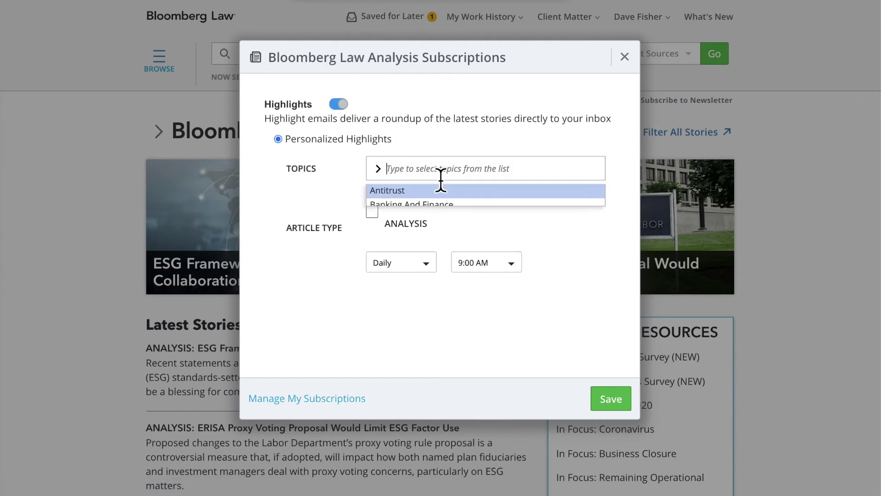
scroll(531, 240, down, 5)
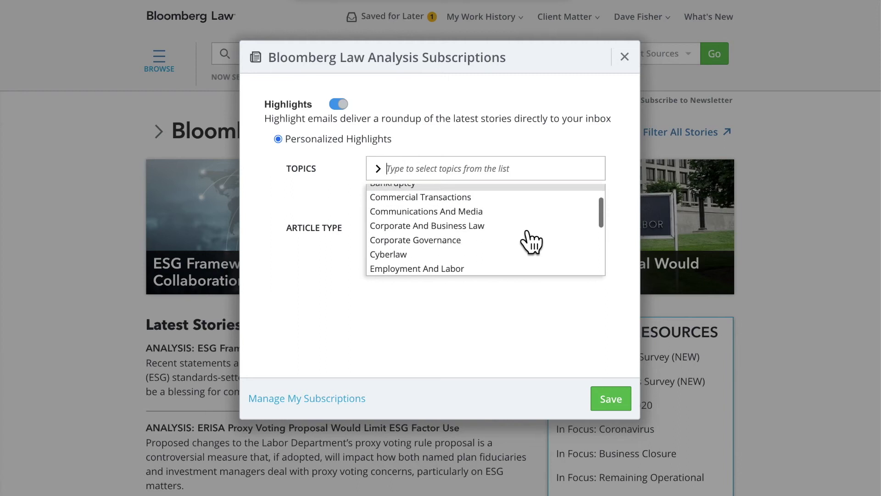
scroll(531, 240, down, 3)
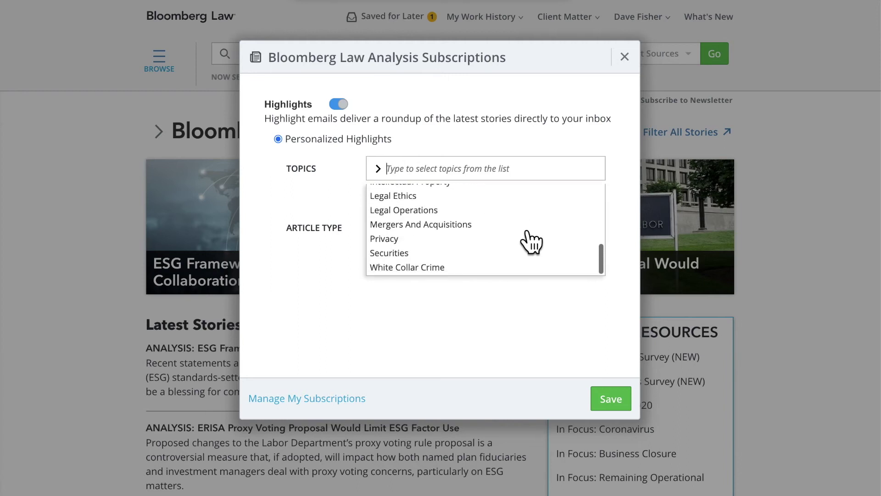
click(363, 298)
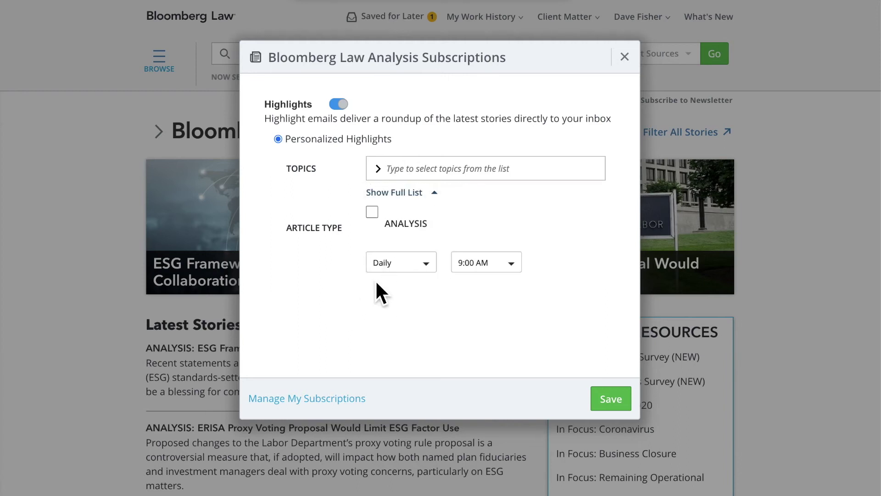
click(426, 264)
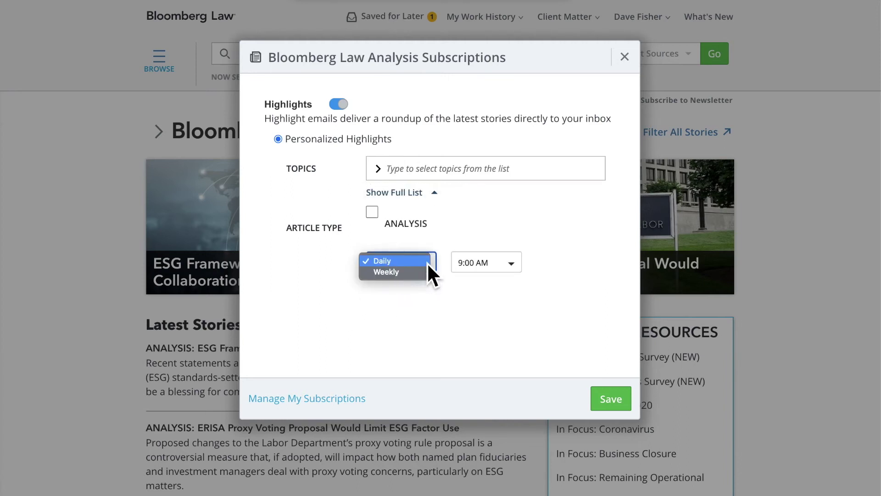
click(517, 262)
click(517, 261)
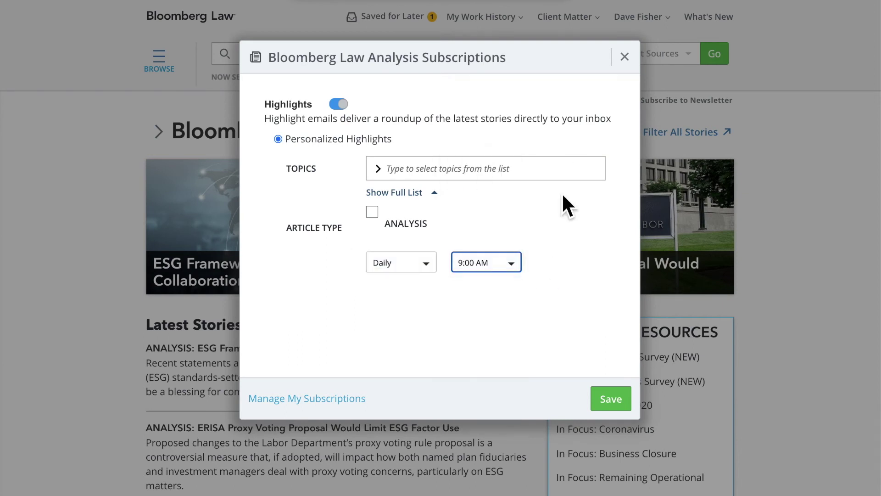
click(624, 57)
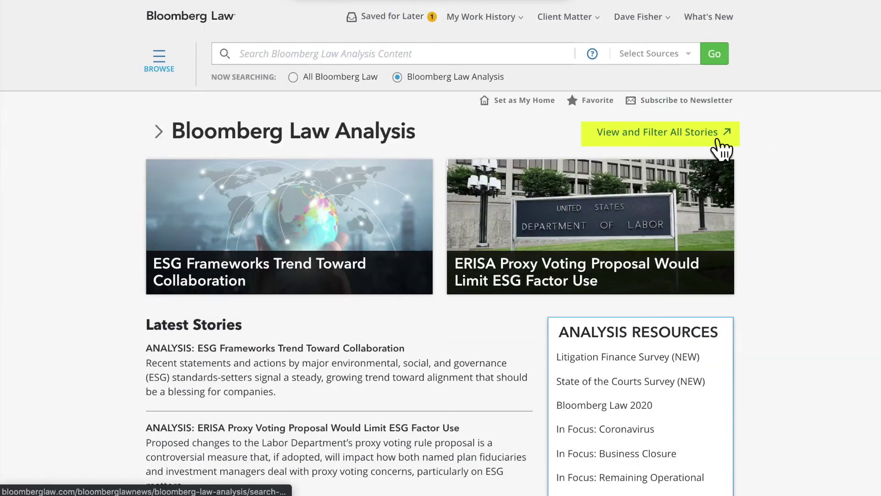
- List all 576 Analysis stories and scroll through the results and their topic, court and agency filters
click(719, 141)
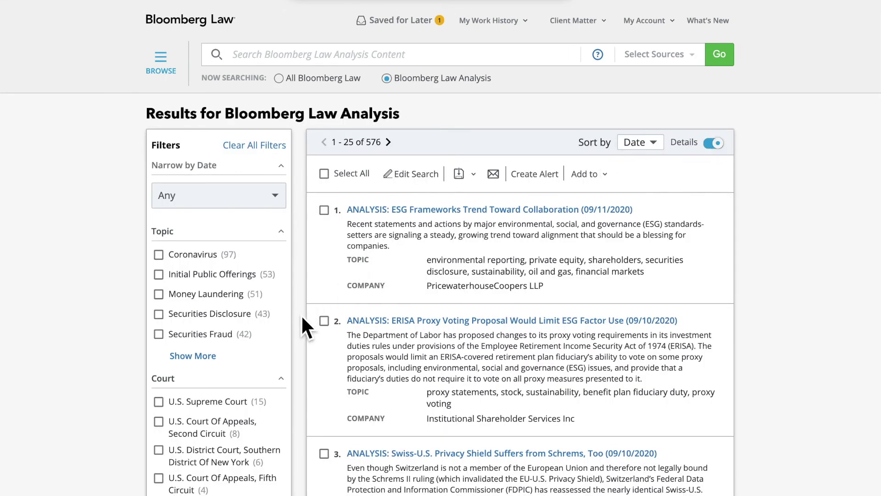
scroll(303, 317, down, 3)
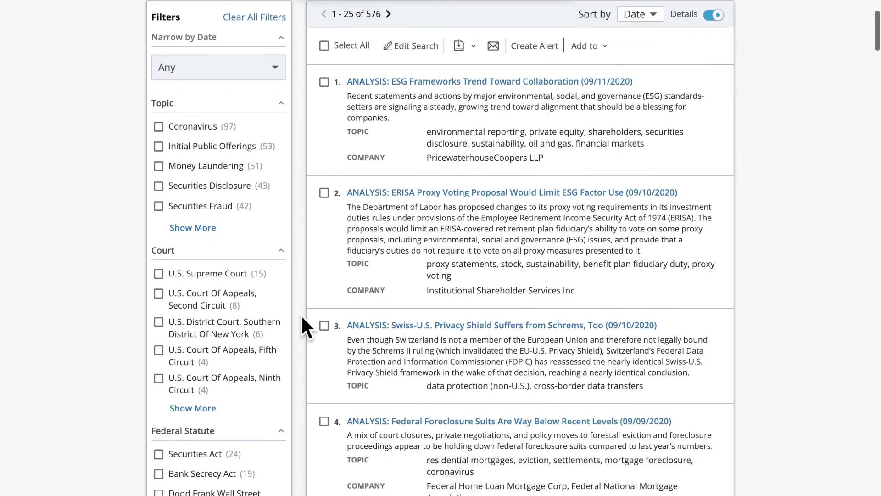
scroll(303, 317, down, 3)
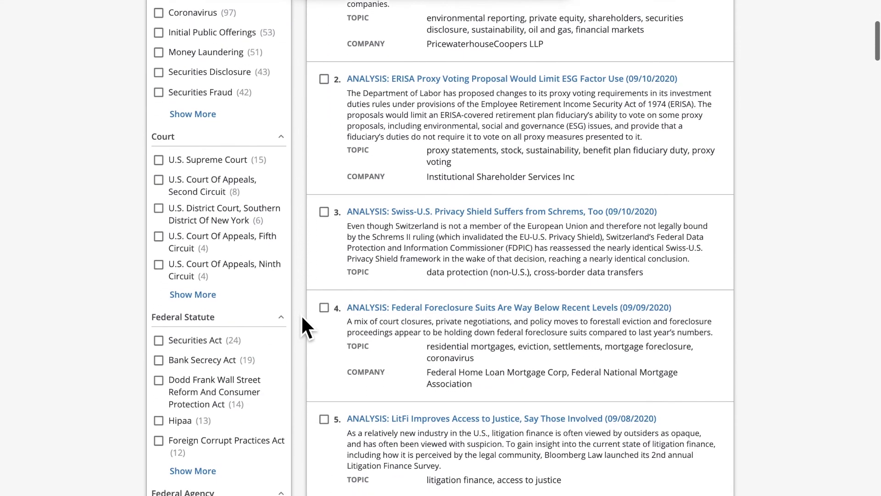
scroll(303, 317, down, 2)
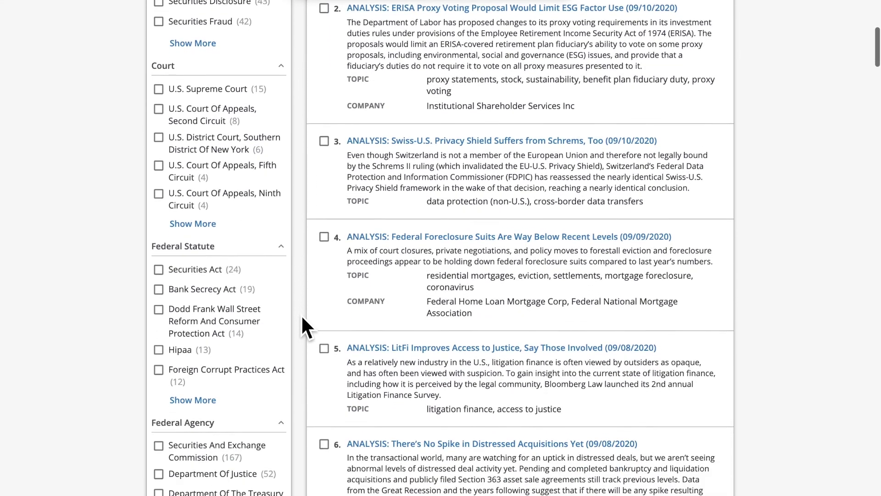
scroll(303, 318, down, 3)
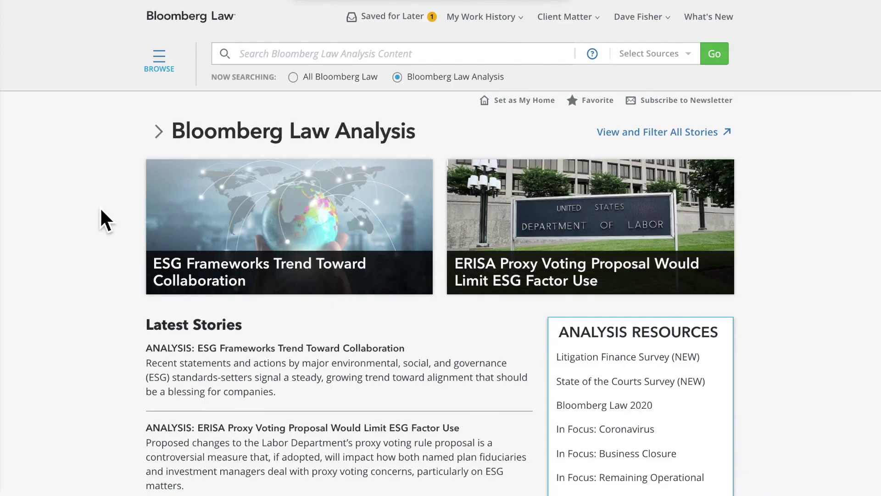
- Search the Analysis stories for 'M&A', returning 60 results
click(289, 54)
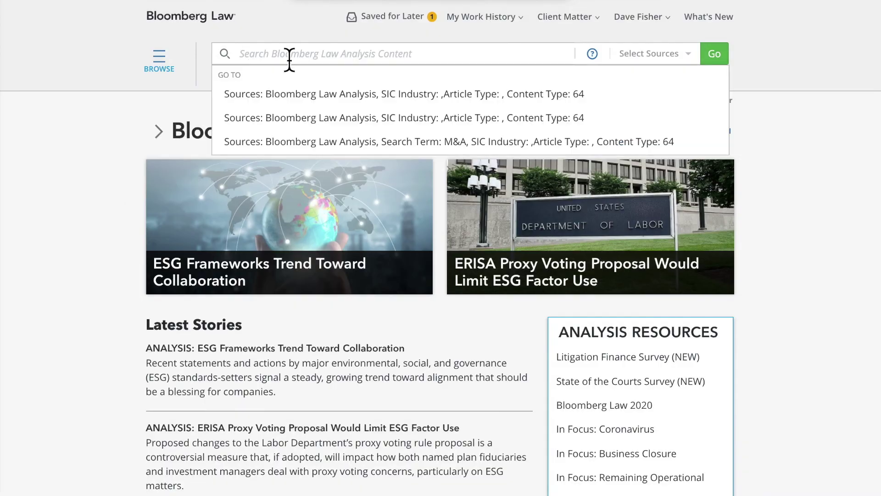
text(M&A)
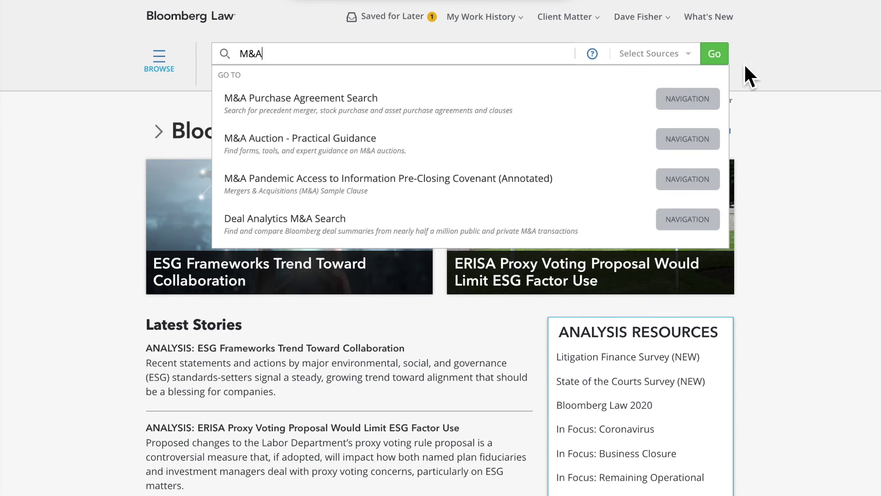
click(718, 57)
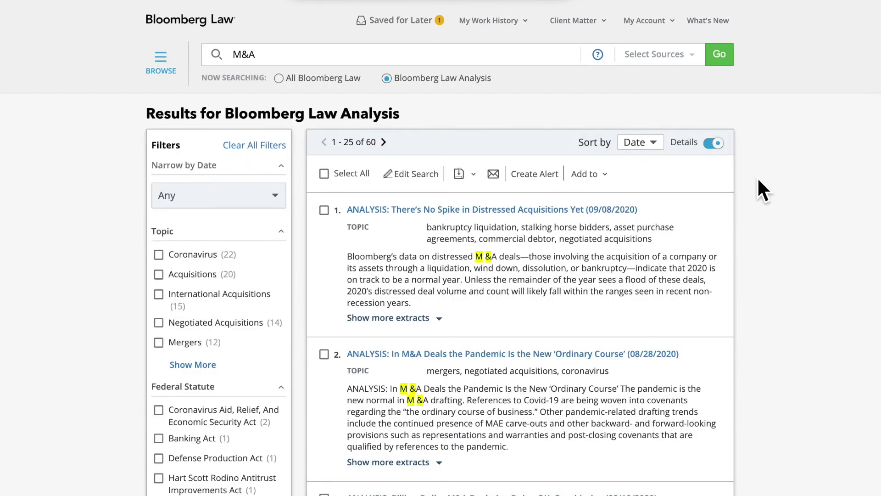